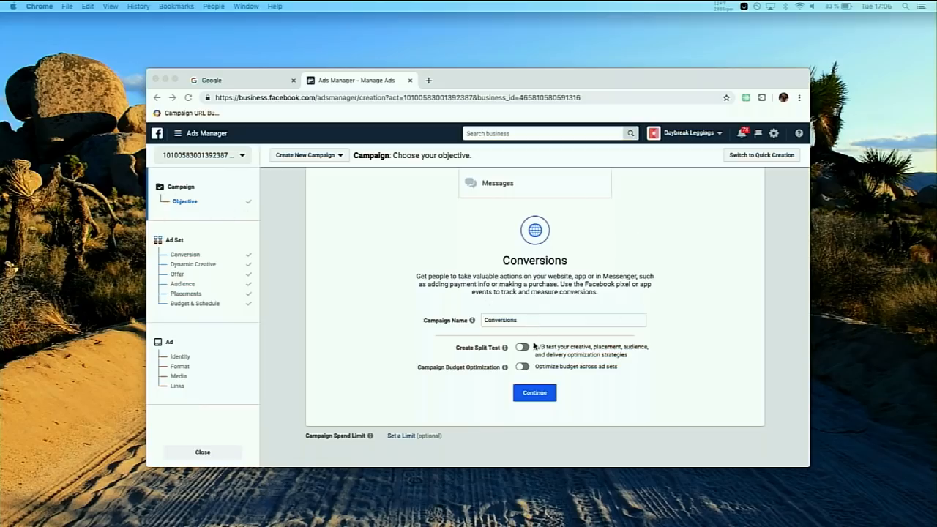
- Enable the split test for the Conversions campaign with Audience as the test variable and continue to the ad set setup
left_click(524, 350)
left_click(523, 348)
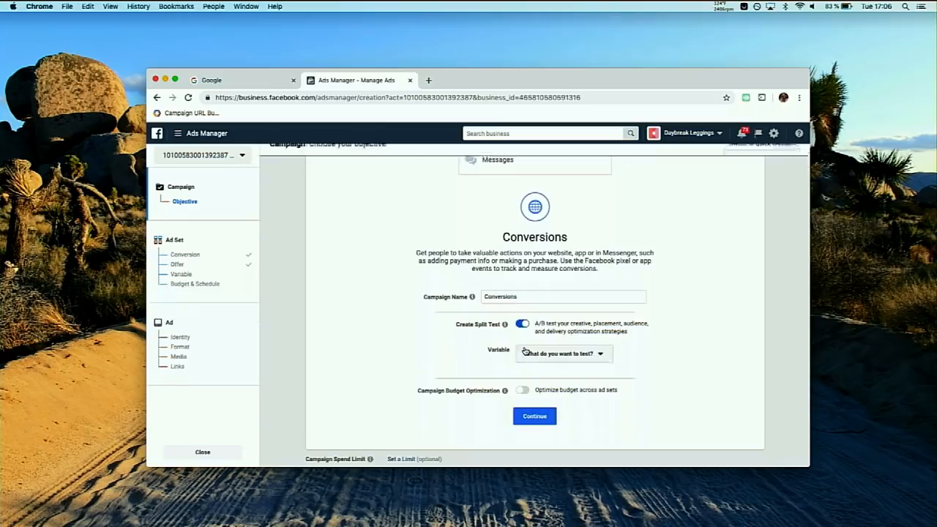
left_click(602, 355)
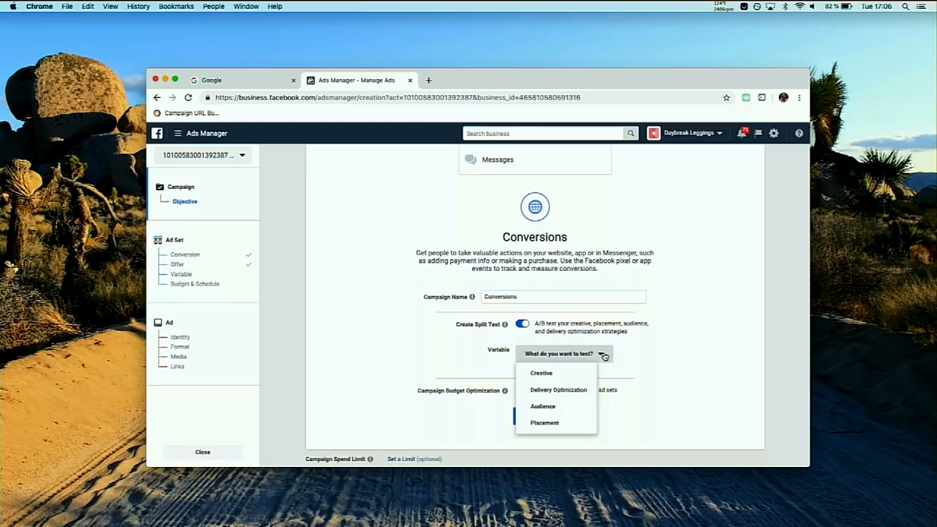
left_click(565, 404)
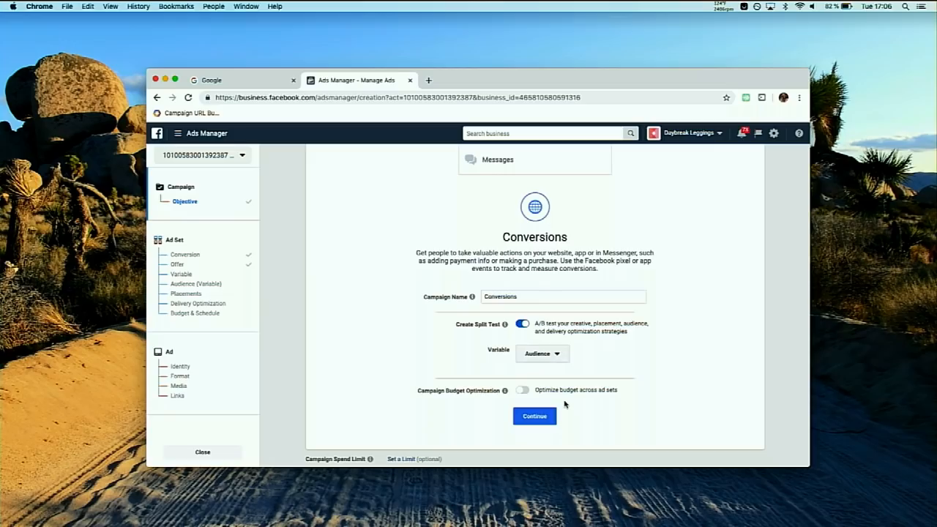
left_click(544, 415)
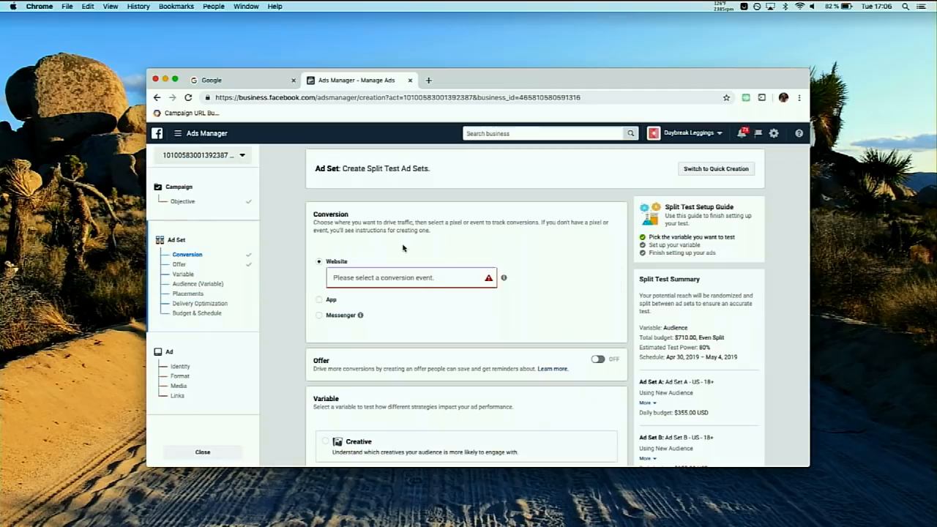
- Edit the audience of Ad Set B, adding Canada as a location and removing United States
scroll(402, 248, "down", 5)
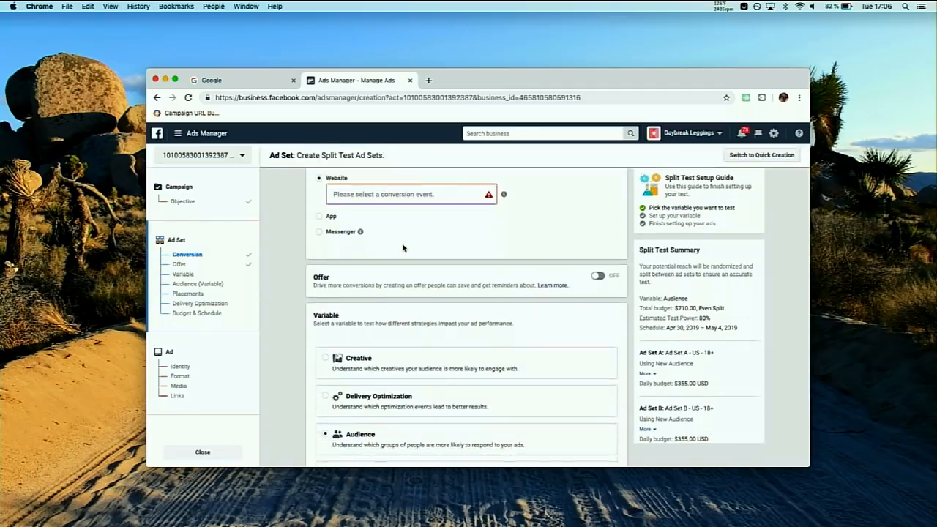
scroll(403, 248, "down", 2)
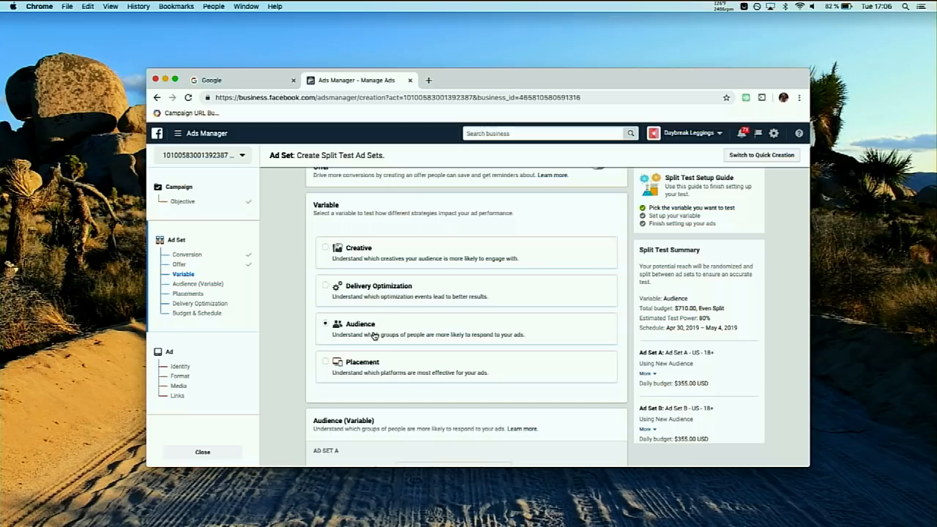
scroll(374, 335, "down", 5)
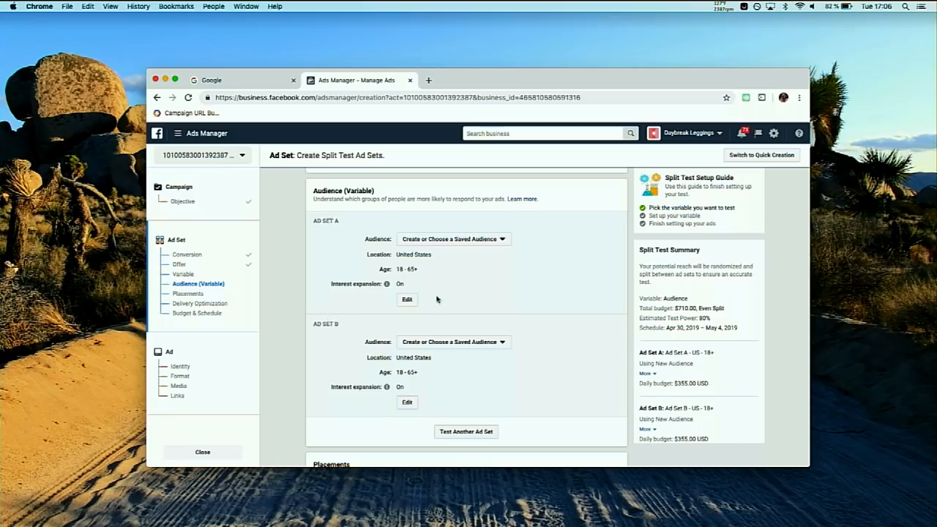
mouse_move(388, 291)
left_click(407, 401)
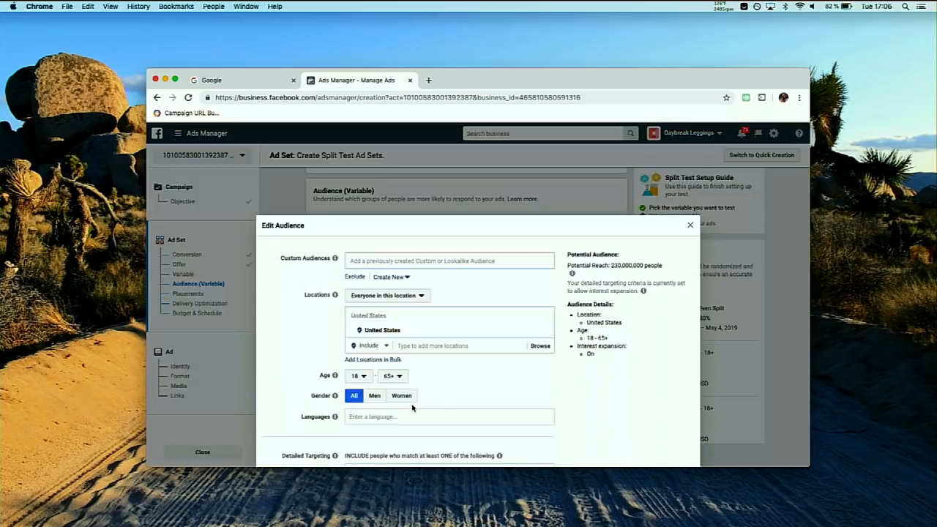
scroll(489, 348, "down", 1)
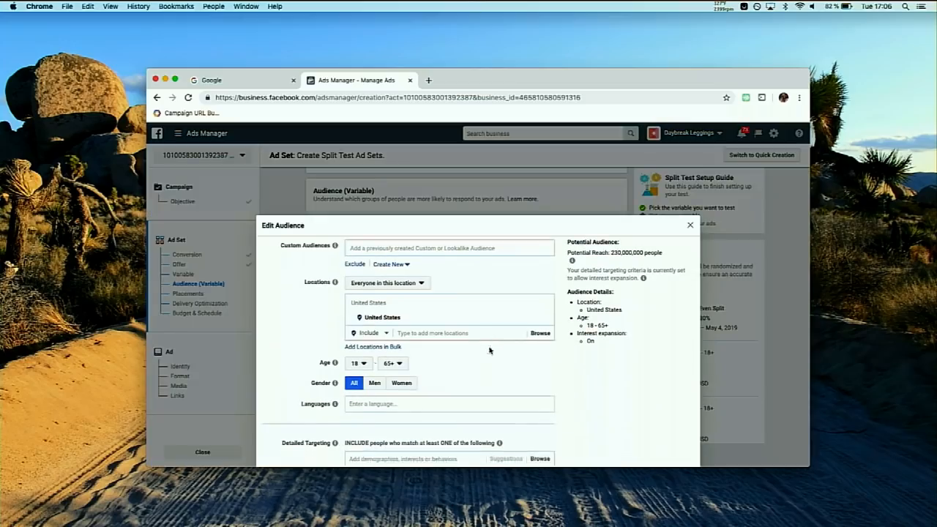
left_click(425, 333)
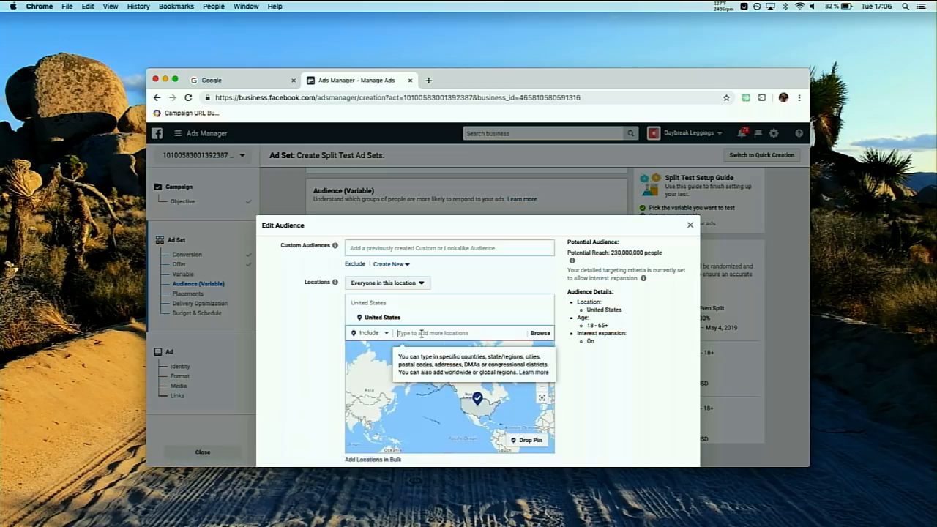
type("canada")
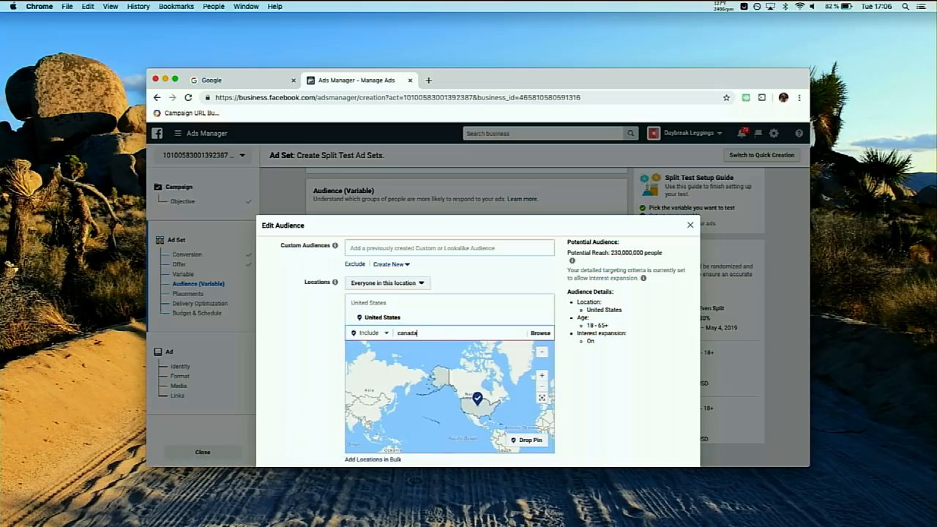
left_click(423, 349)
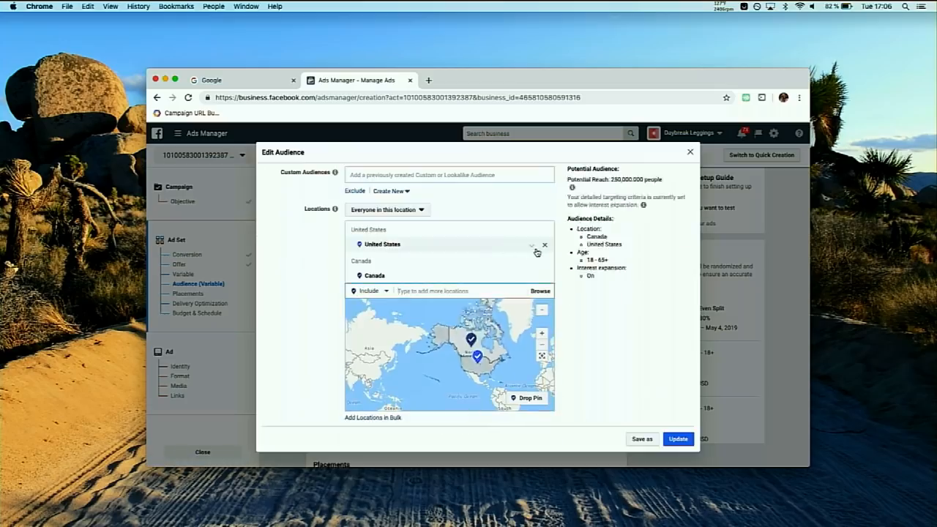
left_click(544, 248)
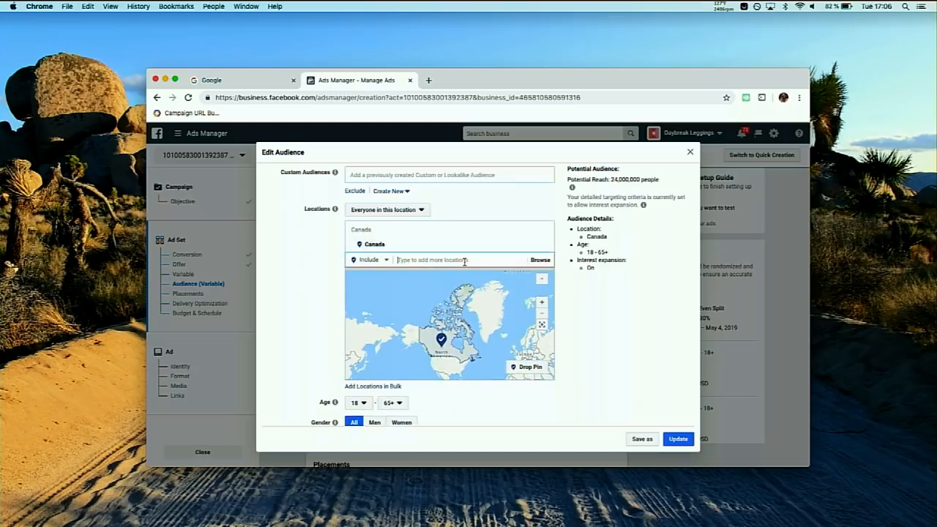
- Add the countries United Kingdom and Australia to the Ad Set B audience locations
type("united kingdom")
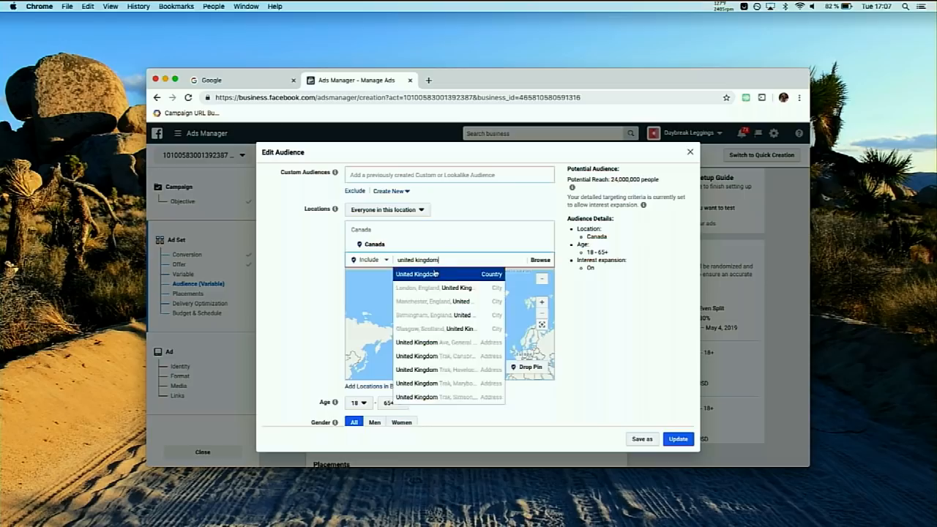
left_click(435, 274)
type("australia")
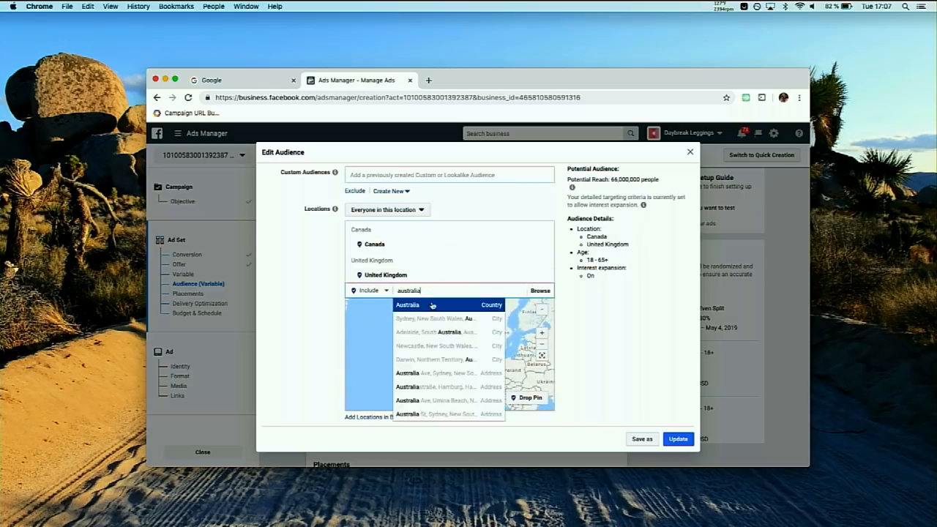
left_click(432, 306)
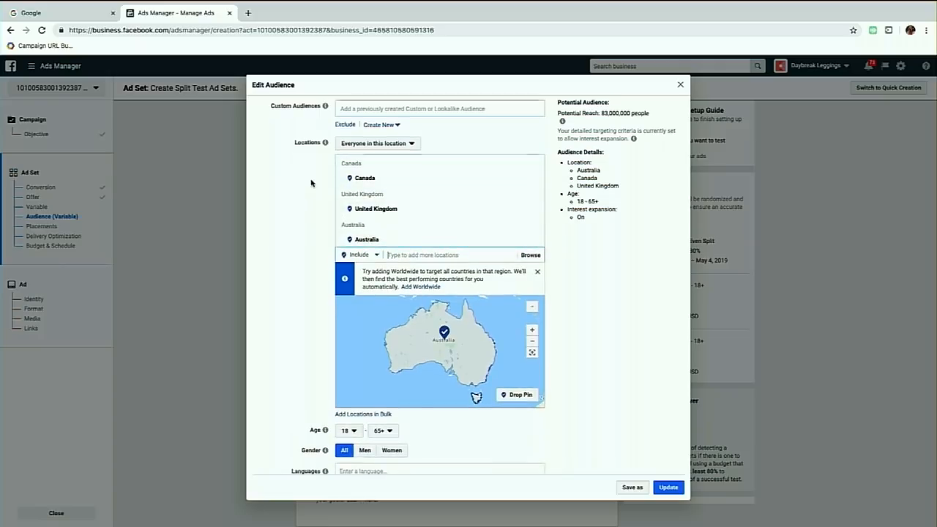
- Restrict the audience's location targeting to "People who live in this location"
scroll(315, 183, "up", 1)
mouse_move(325, 156)
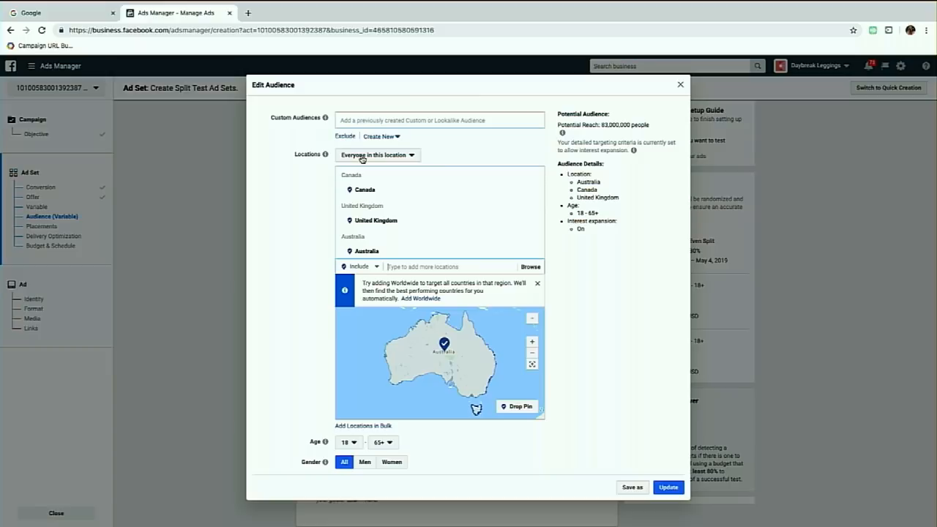
left_click(361, 156)
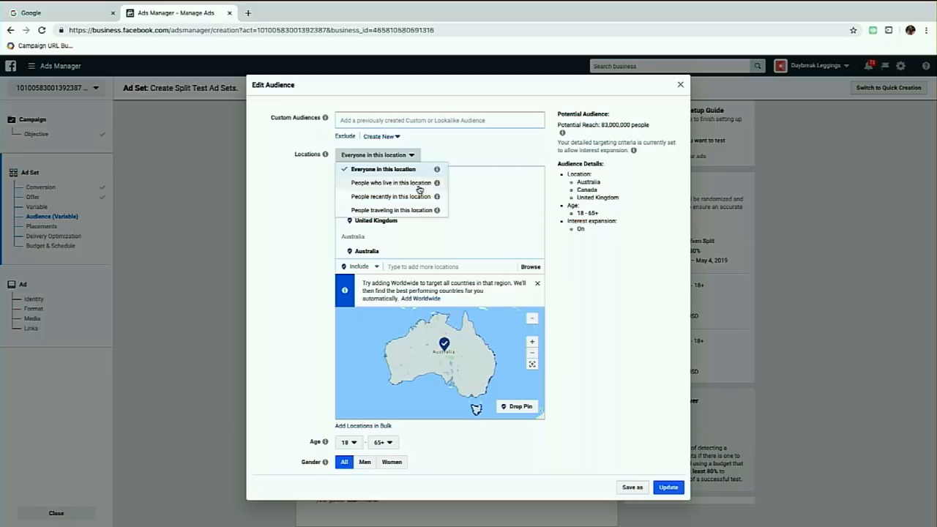
left_click(419, 184)
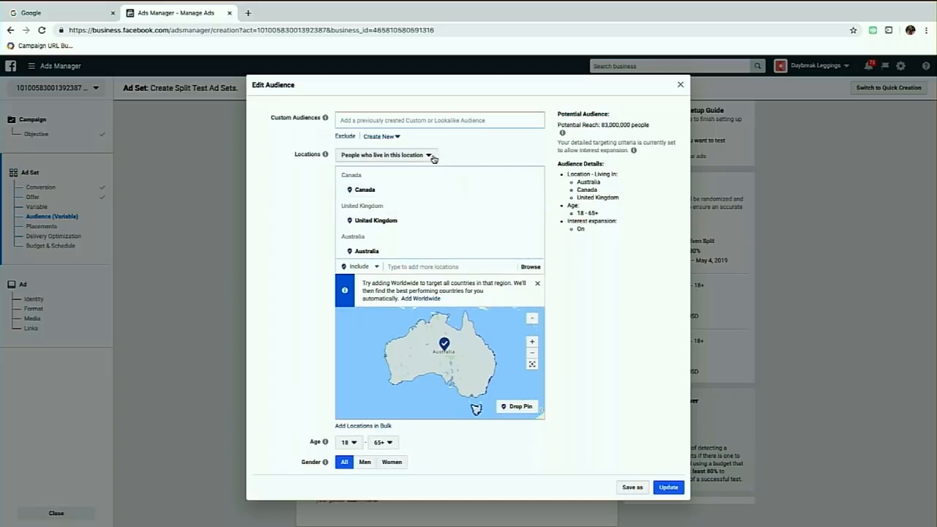
left_click(431, 157)
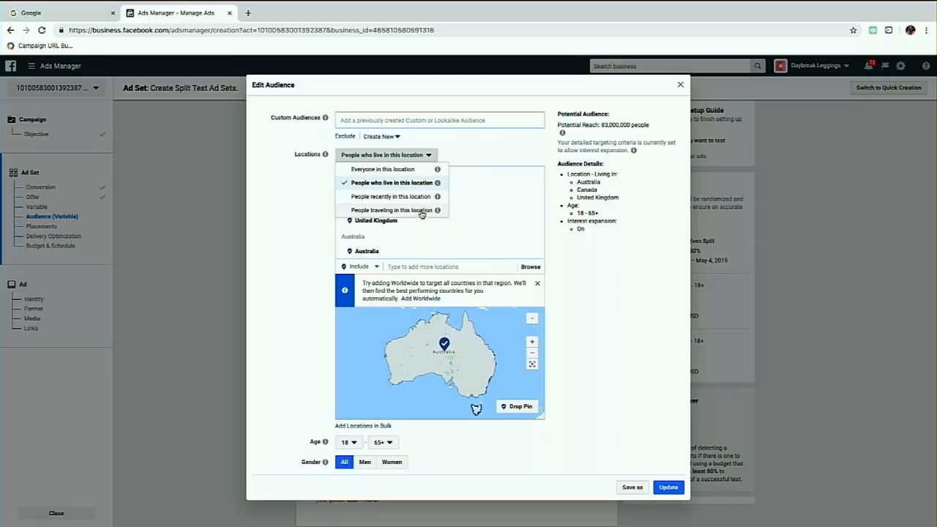
left_click(463, 160)
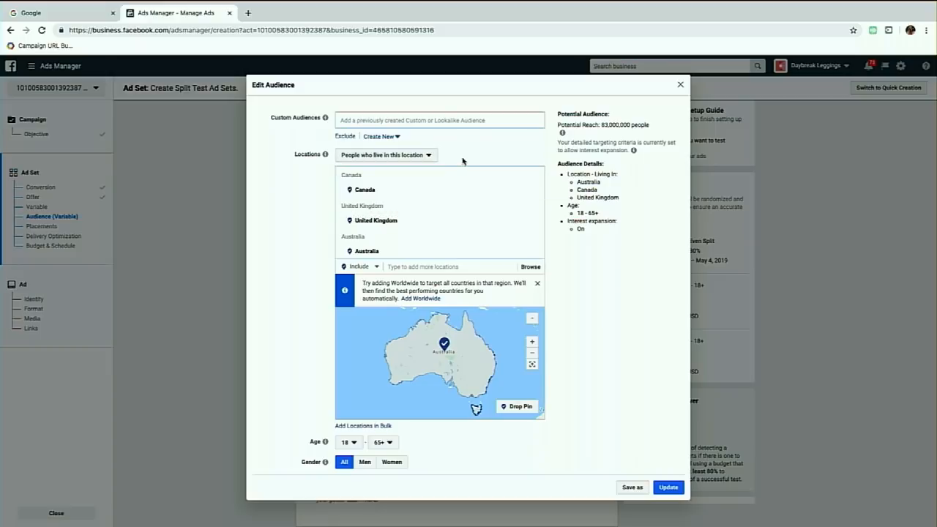
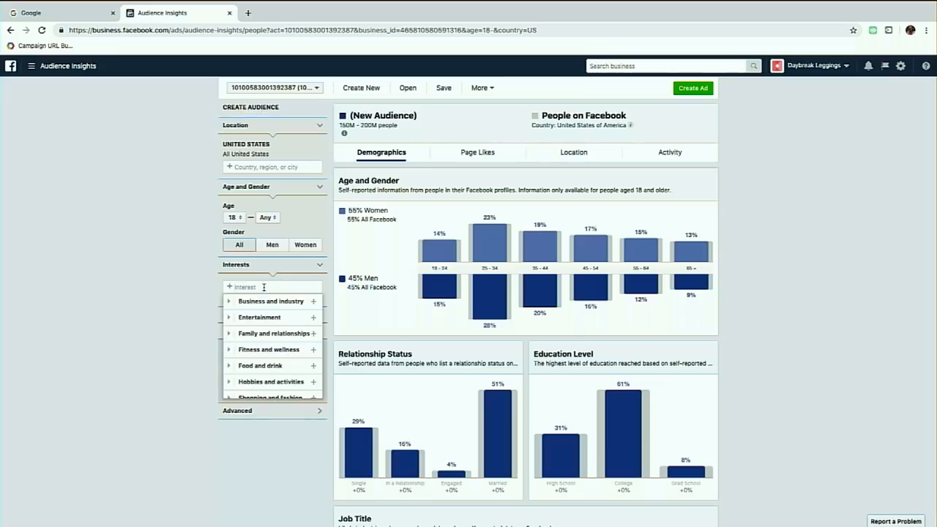
- Add the Dog Lovers interest to the new audience in Audience Insights and show its Page Likes
type("dog lovi")
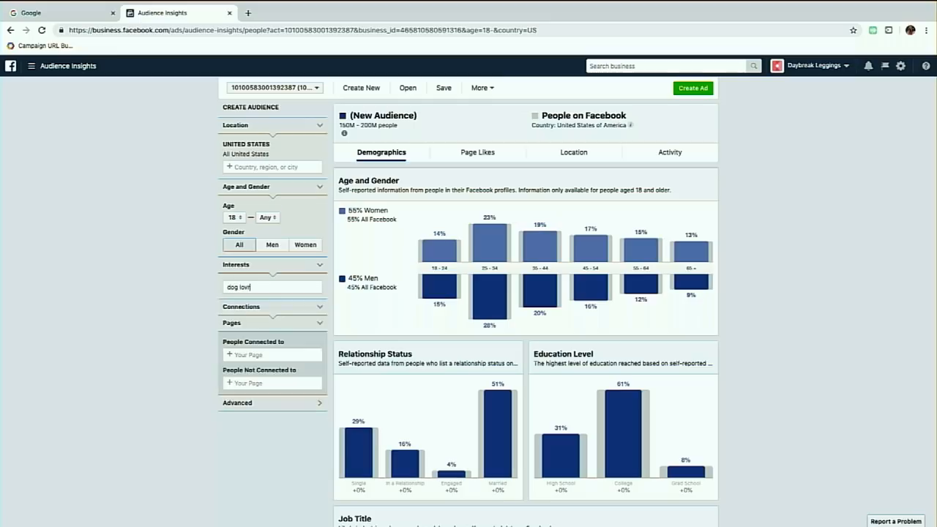
key("BackSpace")
left_click(250, 301)
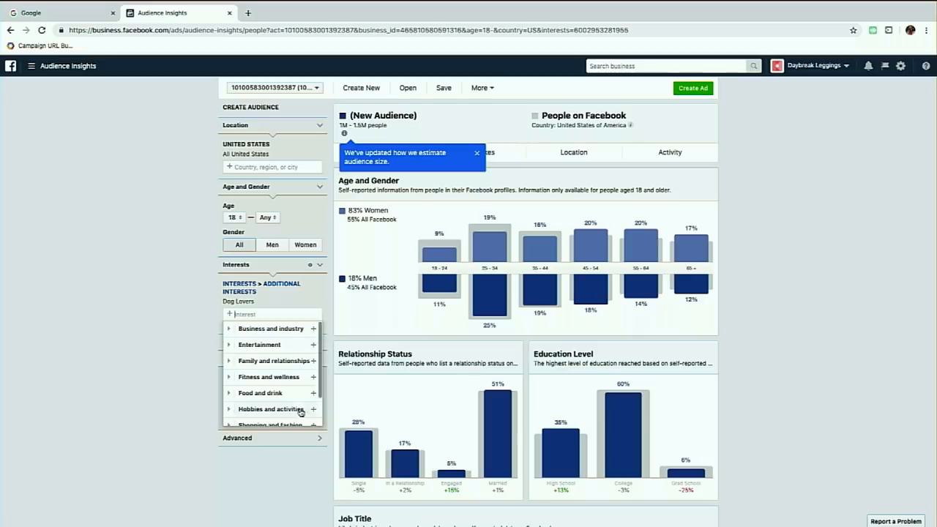
left_click(326, 310)
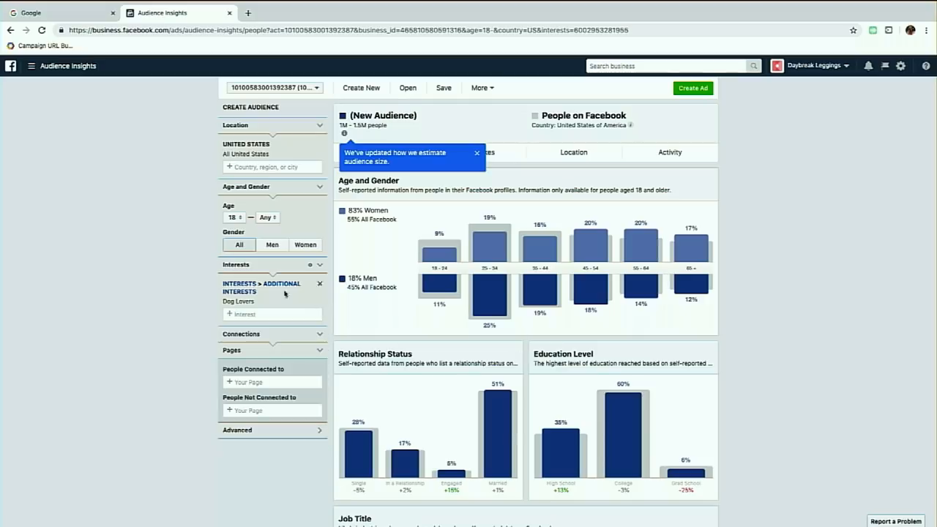
left_click(477, 154)
left_click(476, 153)
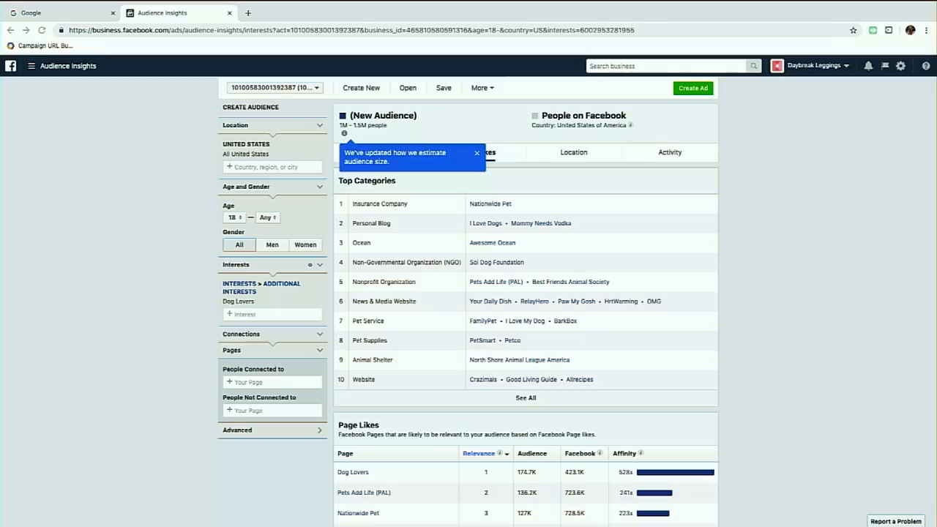
- Switch to the blank Google Docs document and enter the heading "Niche-related" on its first line
left_click_drag(301, 13, 407, 243)
left_click_drag(314, 241, 407, 25)
left_click(499, 96)
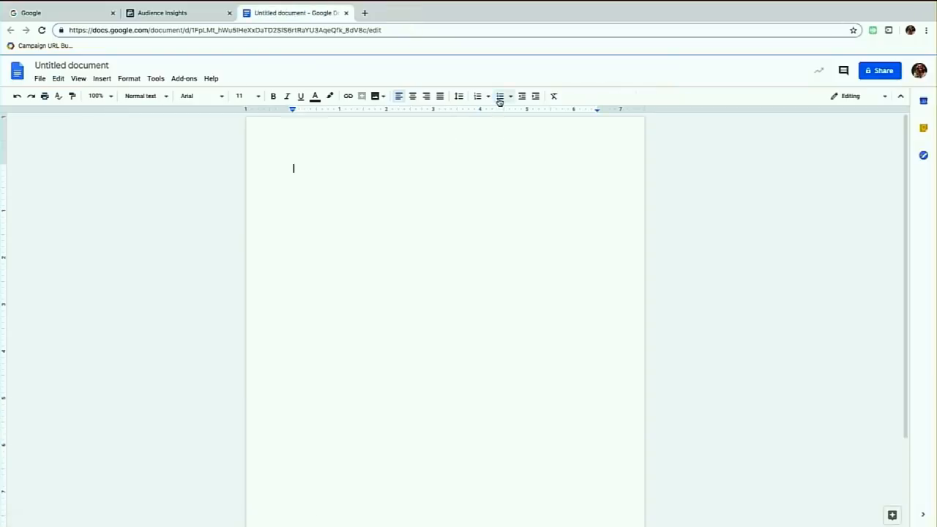
type("niche-relat")
key("BackSpace")
key("BackSpace")
key("BackSpace")
key("BackSpace")
key("BackSpace")
key("BackSpace")
key("BackSpace")
key("BackSpace")
key("BackSpace")
key("BackSpace")
key("BackSpace")
type("Niche-related")
key("Return")
- Start a bulleted list under the heading with the items "Brands or products" and "Magazines or blogs"
left_click(501, 97)
type("Brands or products")
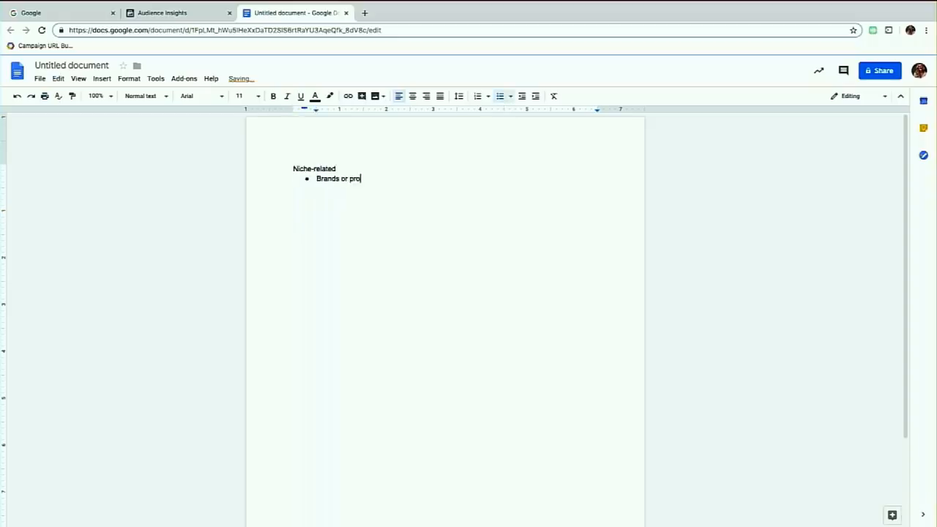
key("Return")
type("Magazines or blogsWebsites")
key("BackSpace")
key("BackSpace")
key("BackSpace")
key("BackSpace")
key("BackSpace")
key("BackSpace")
key("BackSpace")
key("BackSpace")
key("BackSpace")
key("Return")
- Extend the bulleted list with "Websites or stores", "Public figures (celebrities)" and "Events"
type("Websites or stores")
key("Return")
type("Public figures (celebrities)")
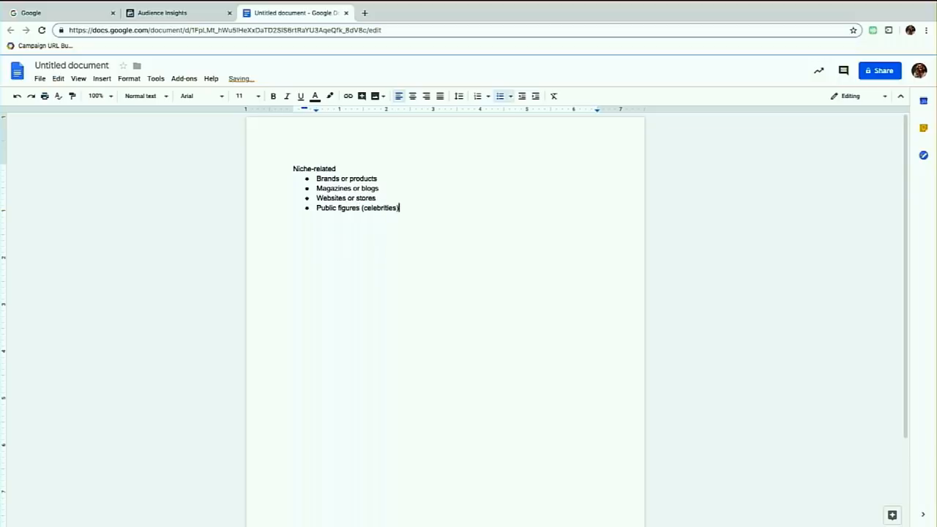
key("Return")
type("Events")
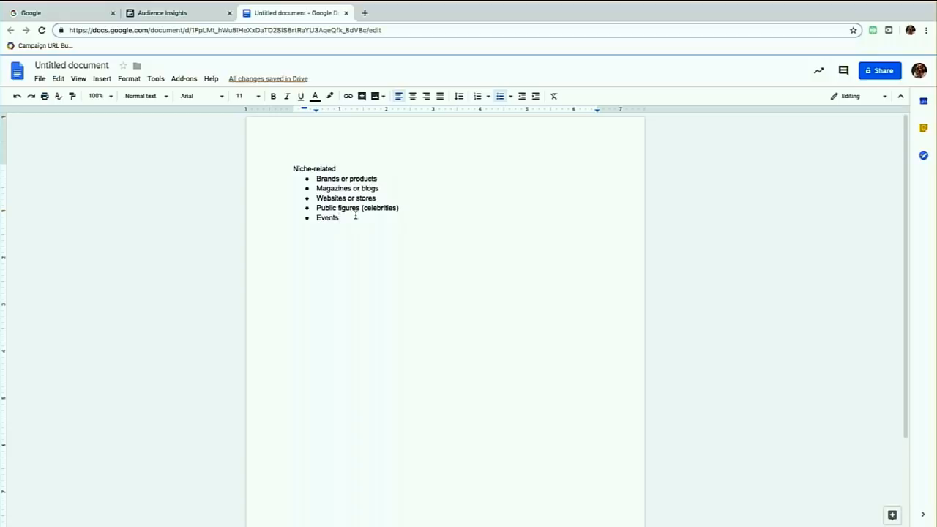
left_click_drag(352, 219, 307, 180)
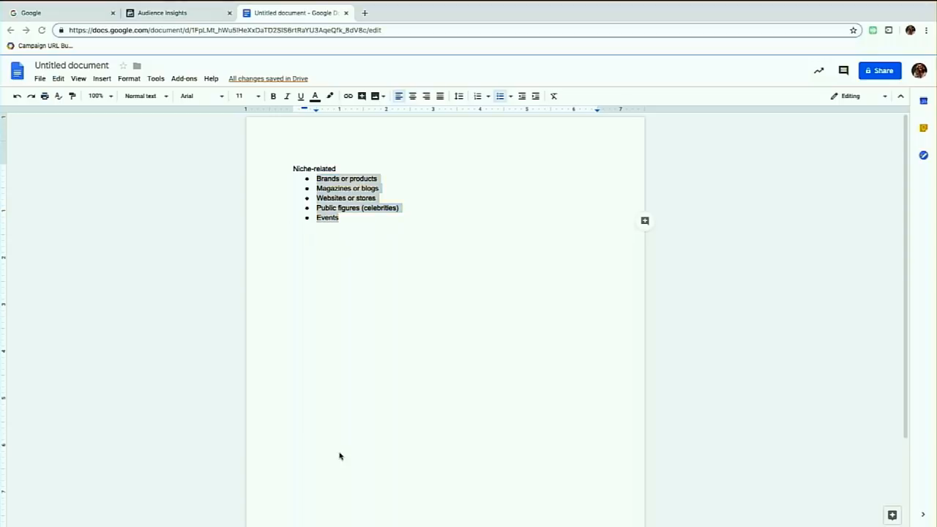
left_click(381, 346)
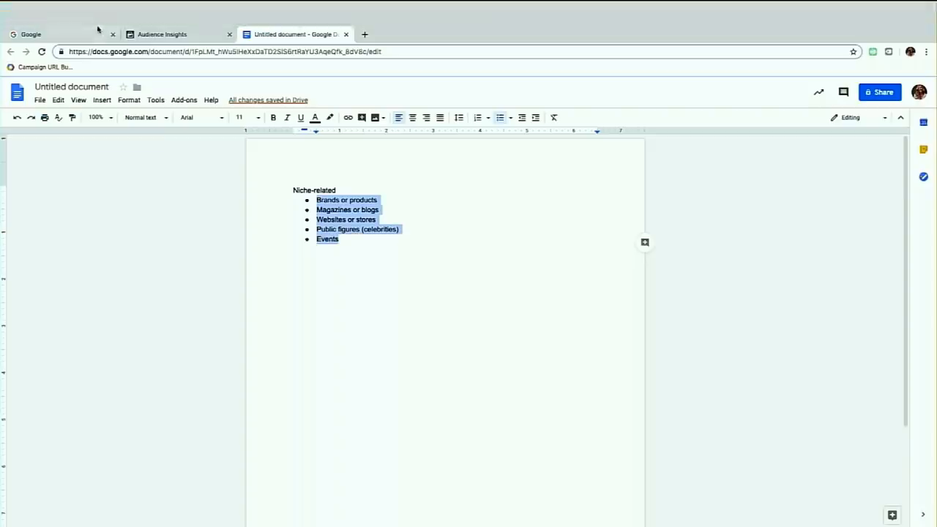
- Search Google for "dog accessory brands" and open the "12 Indie Dog Companies" article in a new tab
left_click(90, 17)
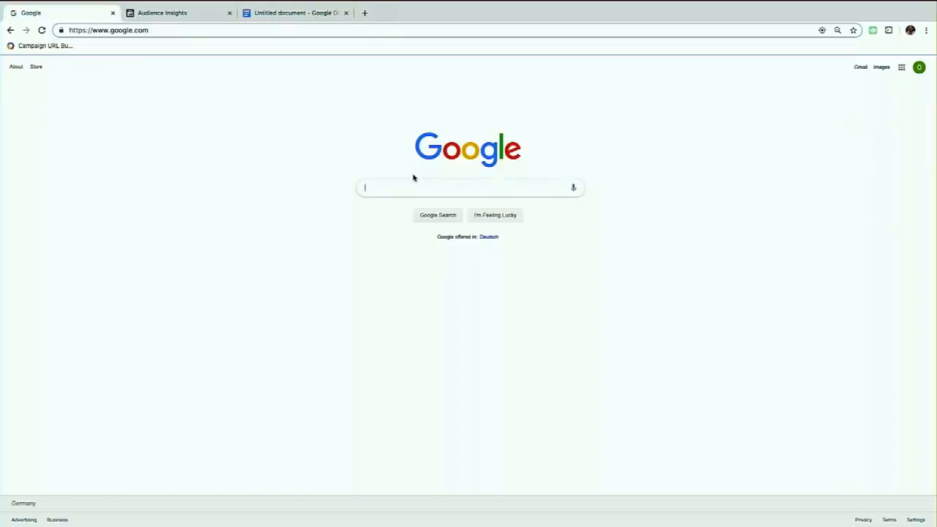
type("dog accesso")
key("Down")
key("Return")
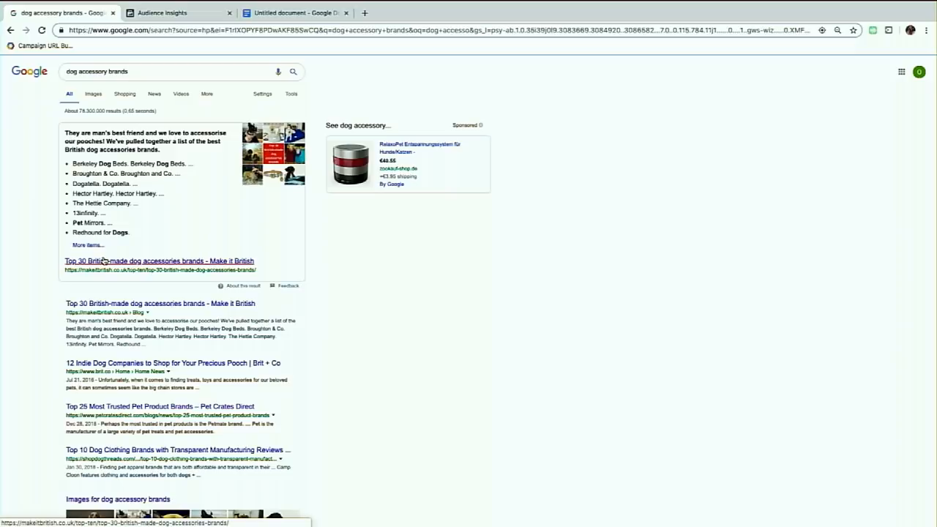
left_click(153, 364, "super")
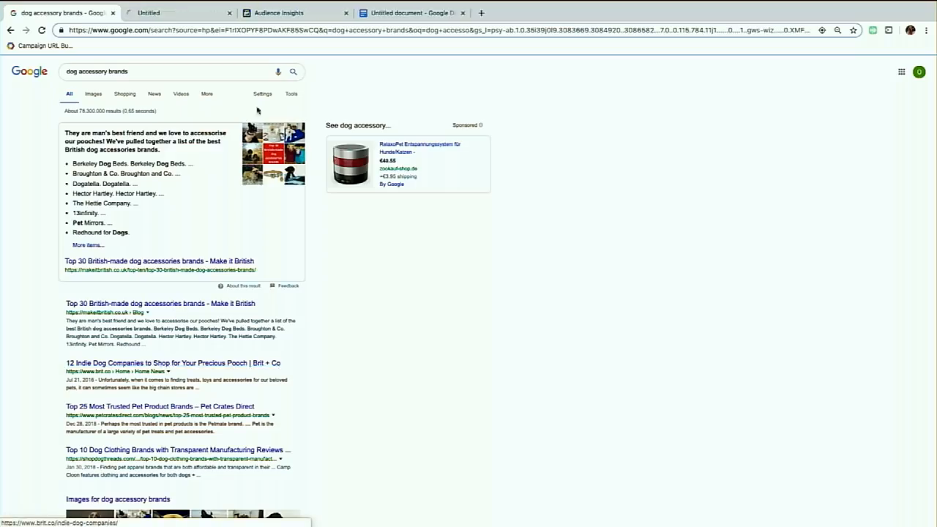
- Look through the "12 Indie Dog Companies" article for dog brand names to test as interests
left_click(173, 34)
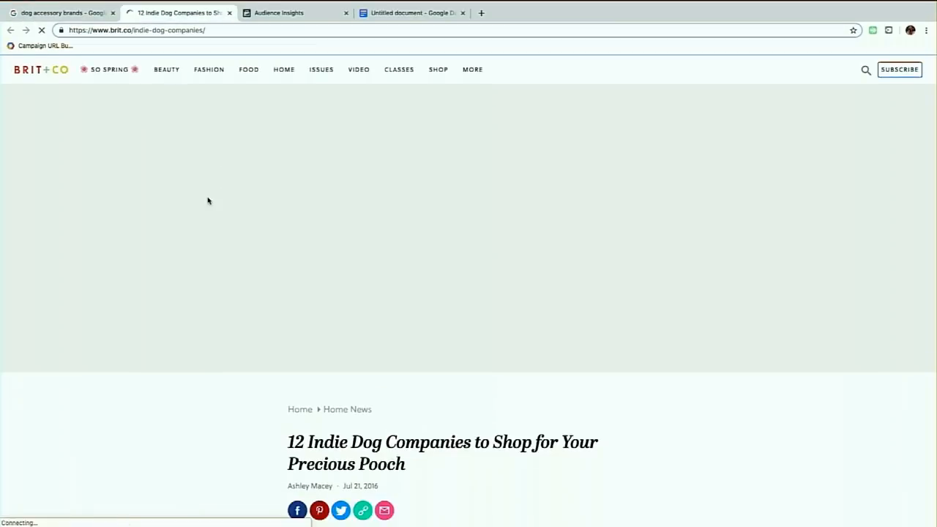
scroll(310, 300, "down", 15)
scroll(309, 300, "down", 10)
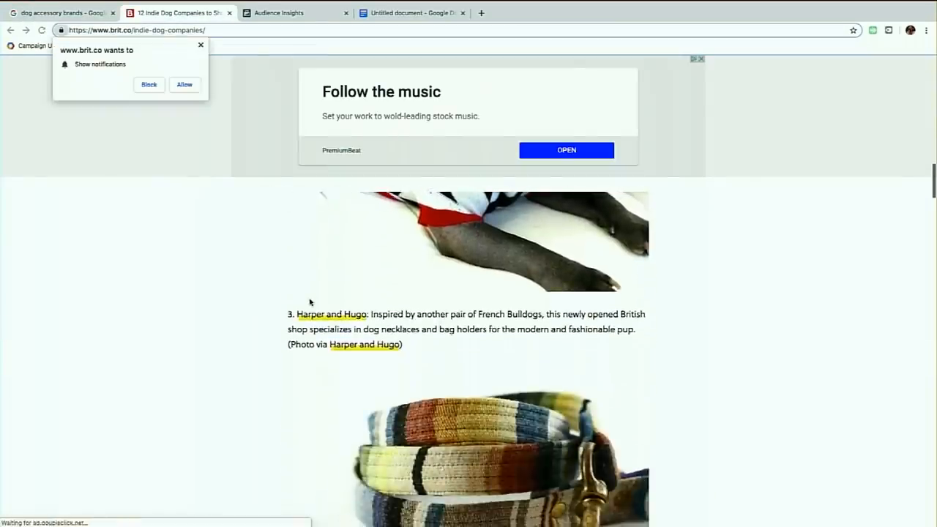
scroll(310, 303, "up", 3)
scroll(309, 300, "up", 1)
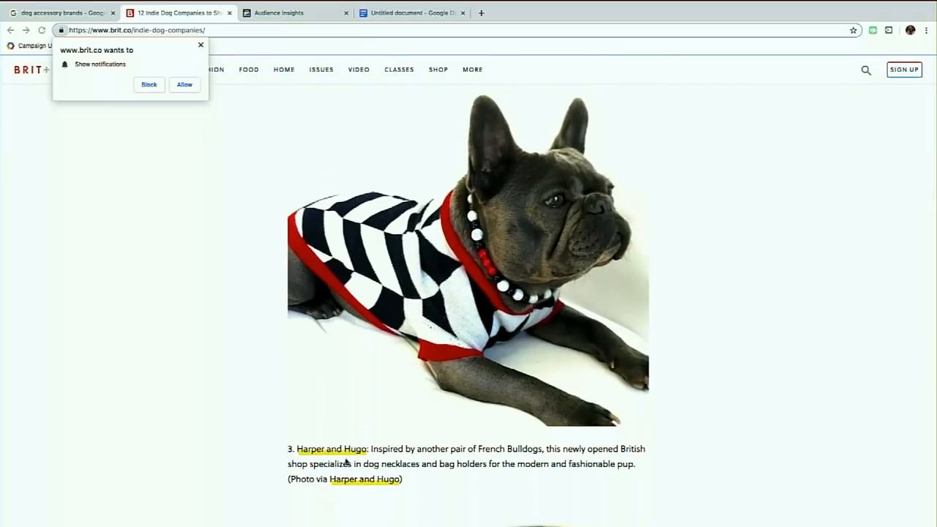
scroll(317, 458, "down", 5)
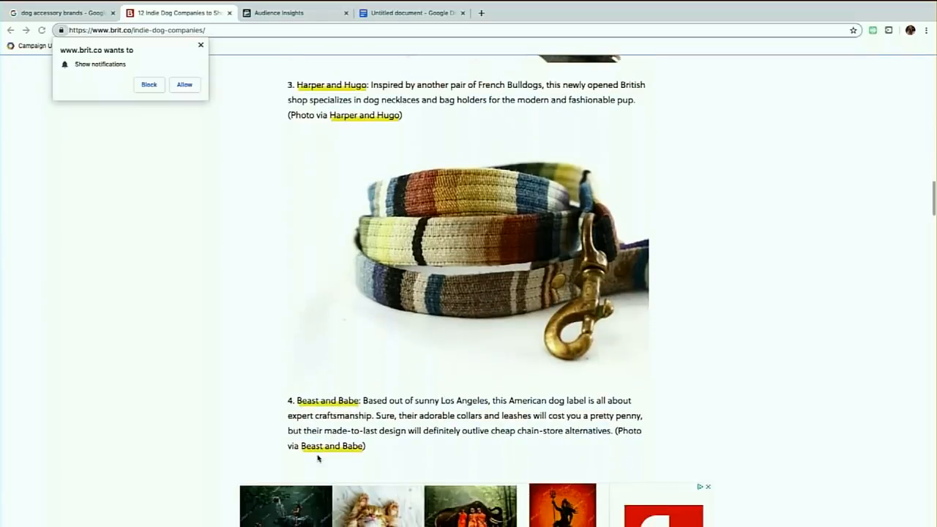
- Switch to Audience Insights, remove the Dog Lovers interest and search the interests for "Harper and Hugo"
left_click(262, 18)
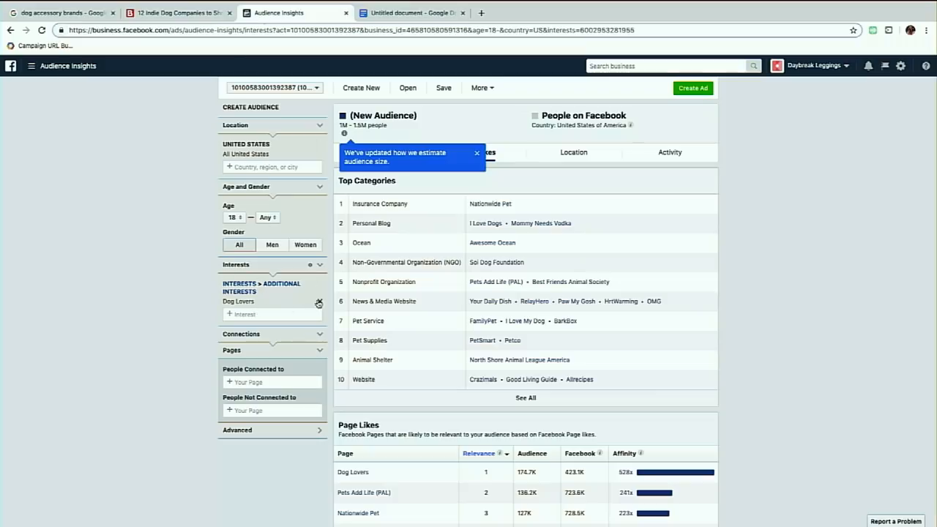
left_click(319, 302)
left_click(267, 287)
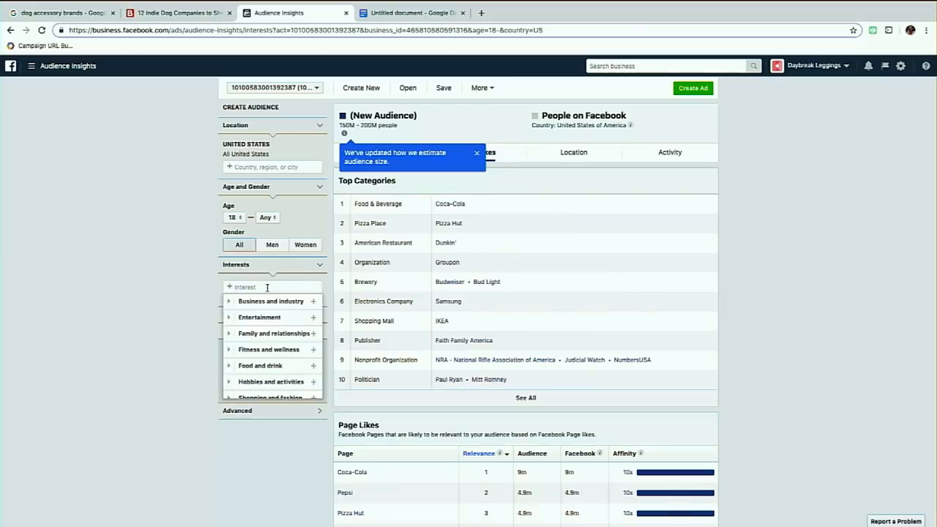
type("Harper and Jug")
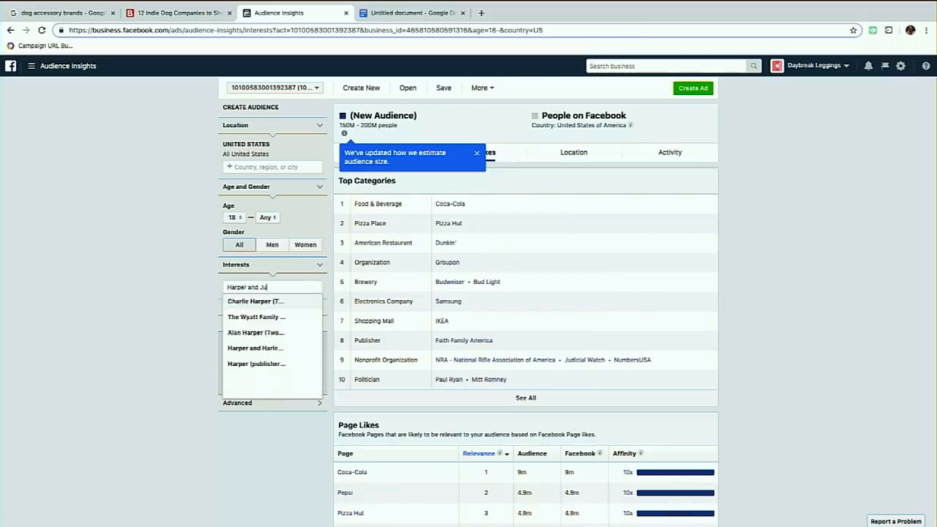
key("BackSpace")
type("Hugo")
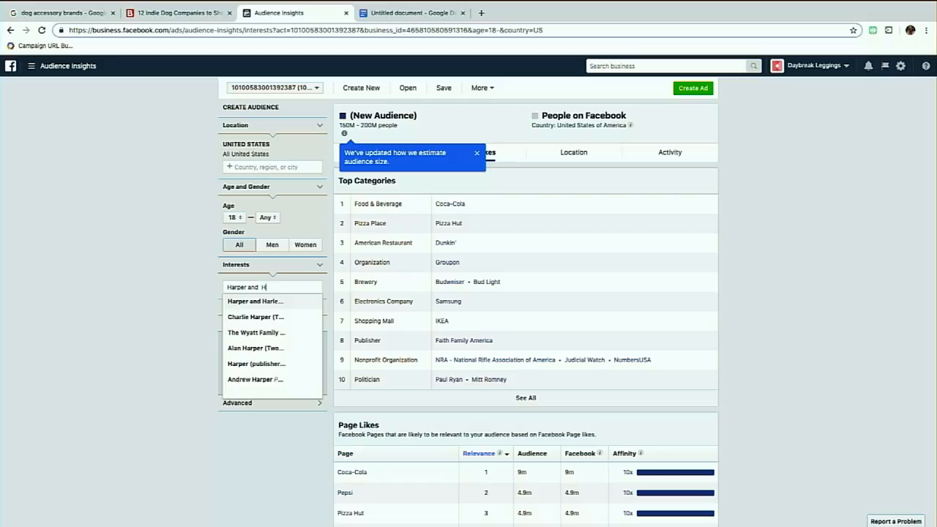
key("BackSpace")
key("BackSpace")
type("Hugo")
- Search the interests for "Beast and Babe" instead, then clear the interest search
key("ctrl+a")
type("Beast and Babe")
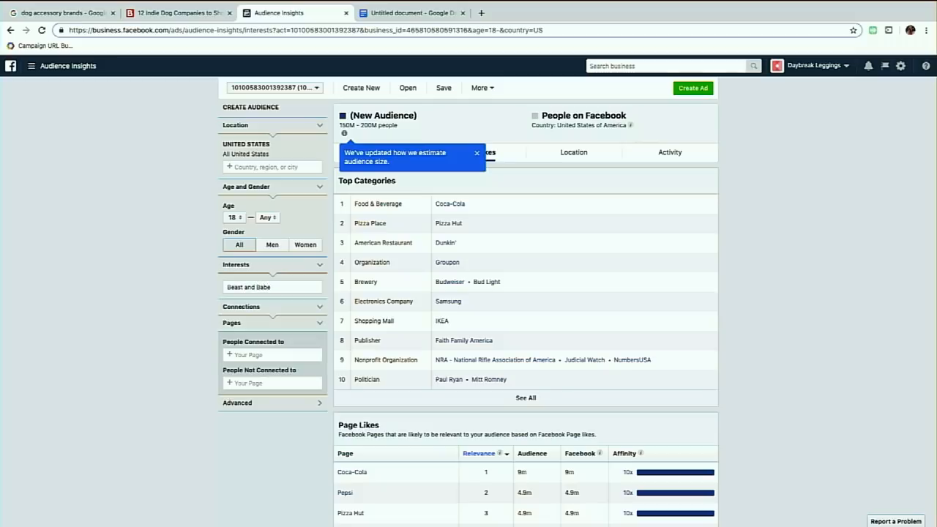
key("ctrl+a")
key("BackSpace")
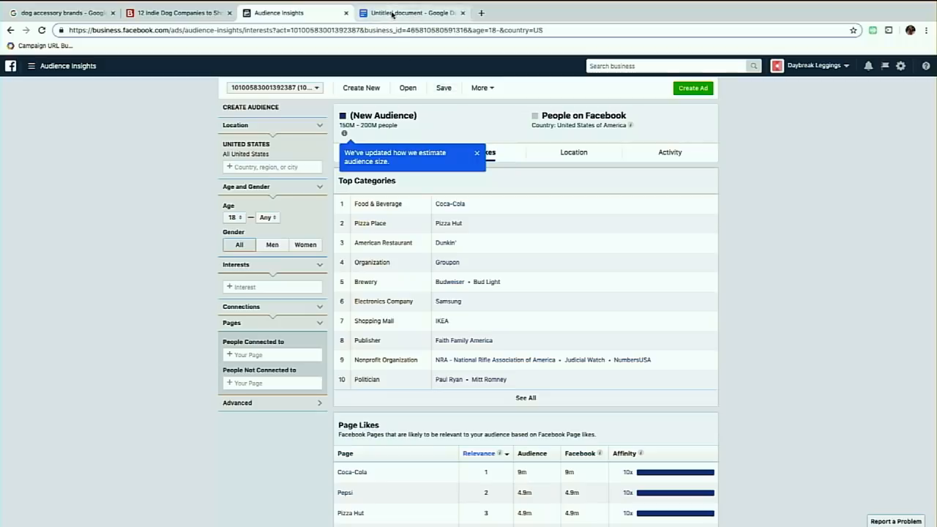
- Check the niche-related list in the Google Docs document and return to the "dog accessory brands" search results
left_click(393, 15)
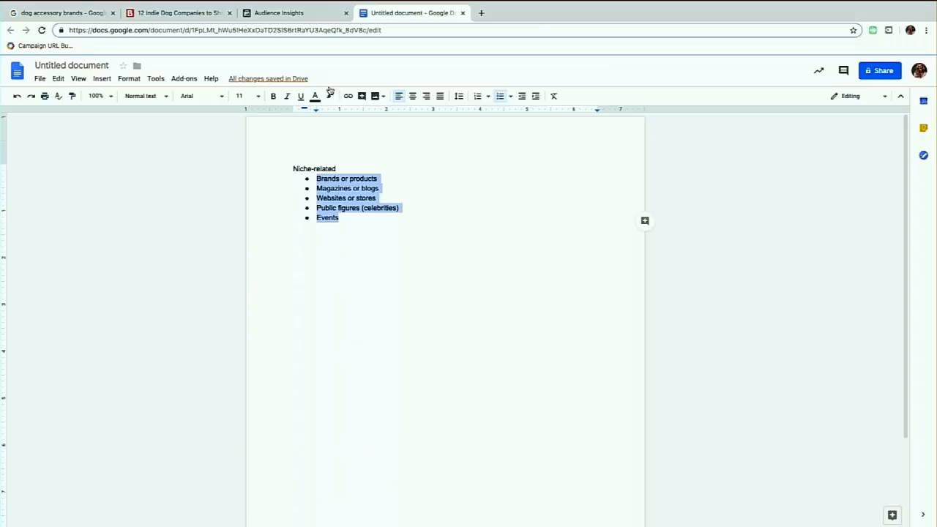
left_click(89, 14)
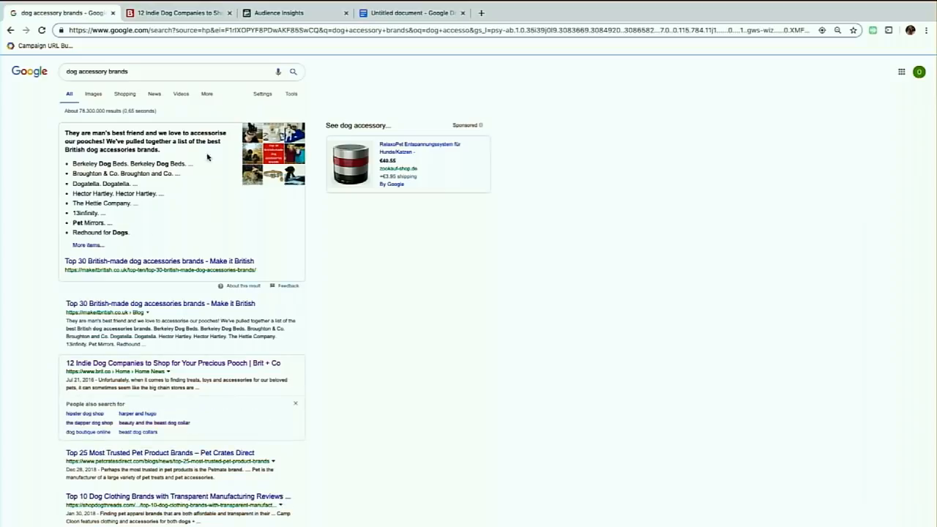